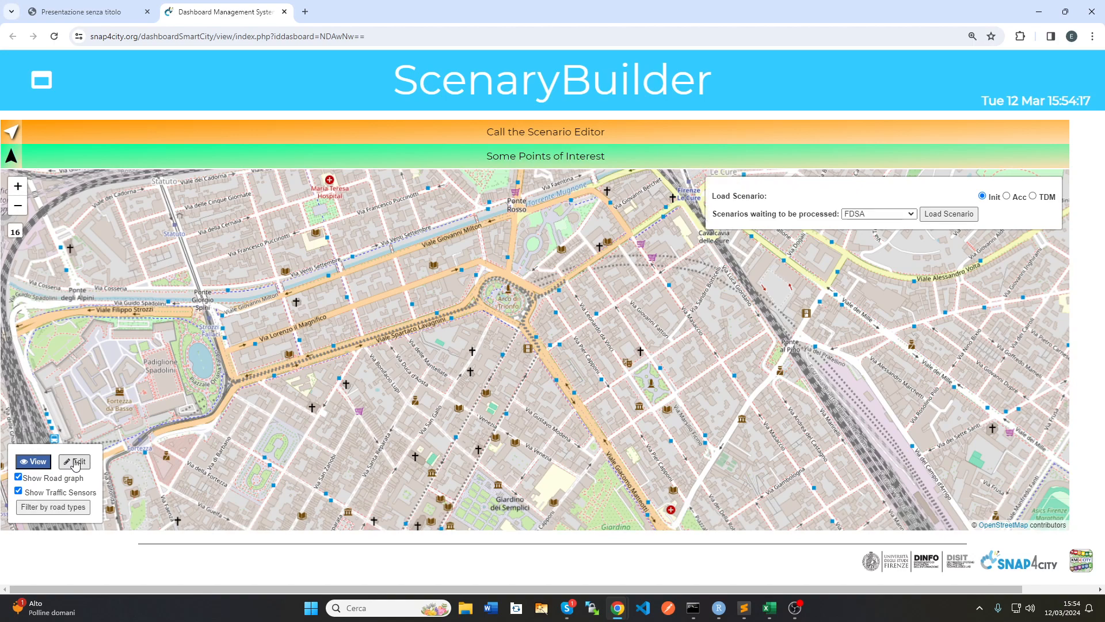
Enter Edit mode and draw a closed seven-point polygon around the Arco di Trionfo roundabout and the streets south-east of it
left_click(75, 464)
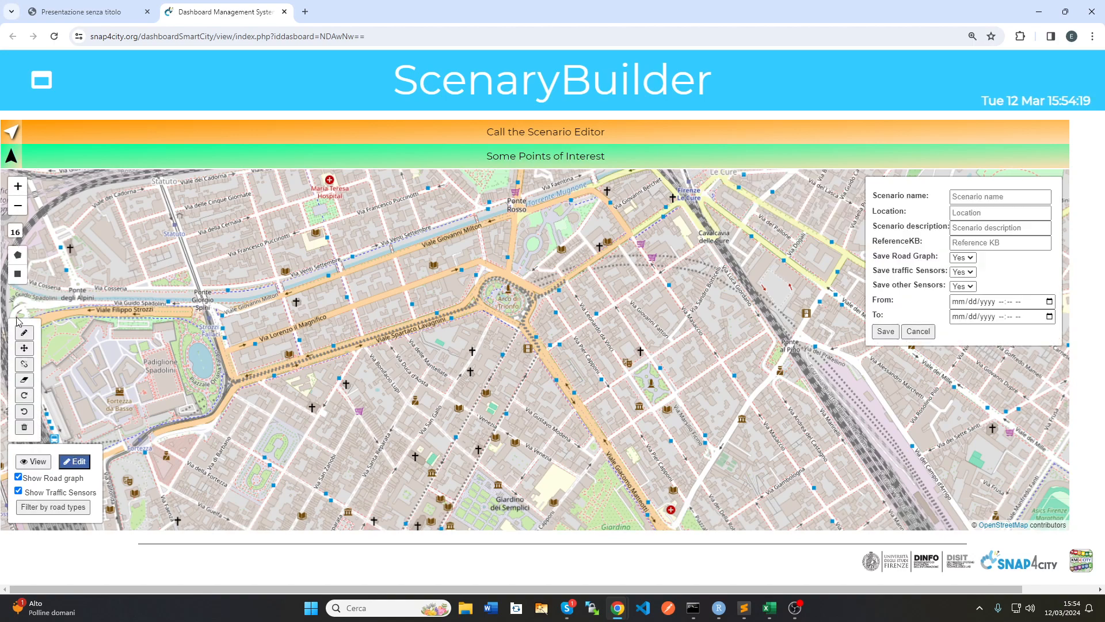
left_click(18, 256)
left_click(432, 326)
left_click(473, 248)
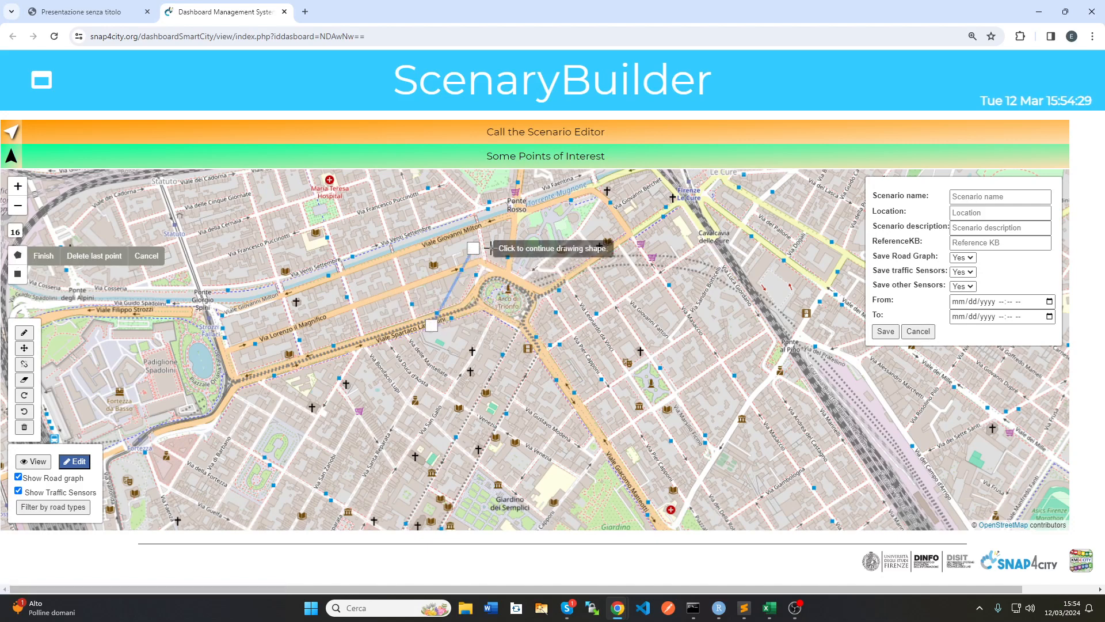
left_click(584, 266)
left_click(607, 346)
left_click(626, 418)
left_click(487, 410)
left_click(415, 366)
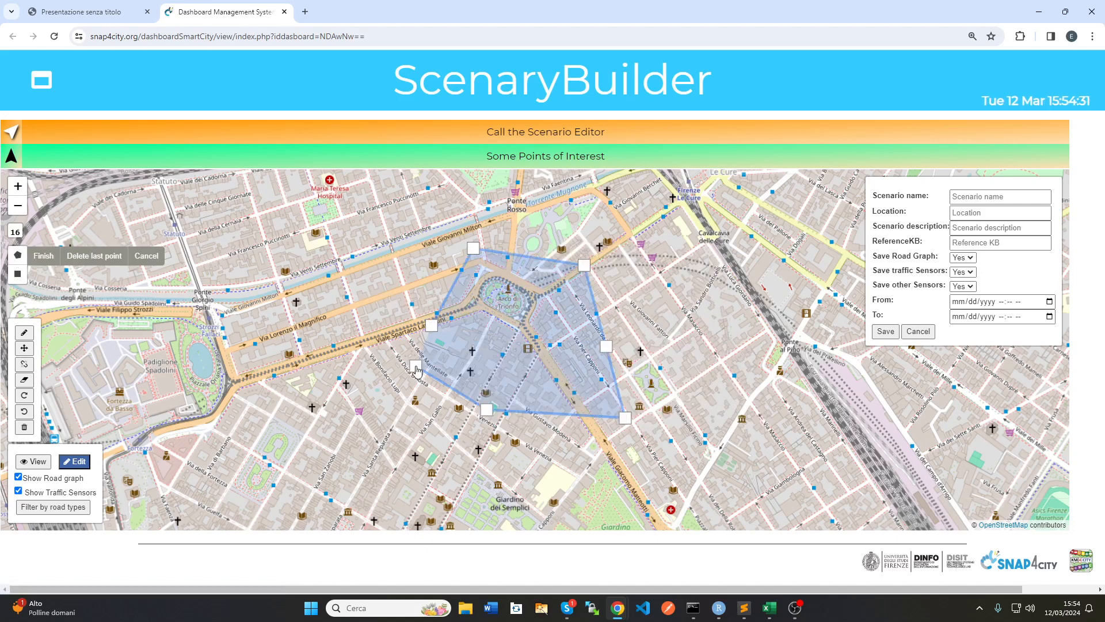
left_click(430, 326)
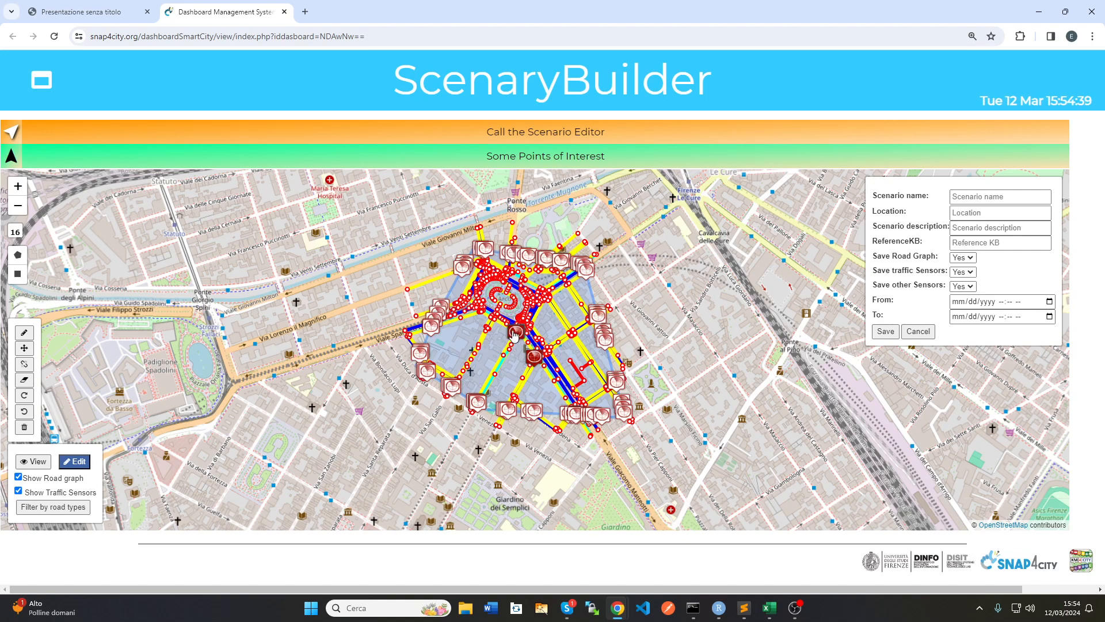
Filter the road graph by road type so that footway is excluded
left_click(67, 510)
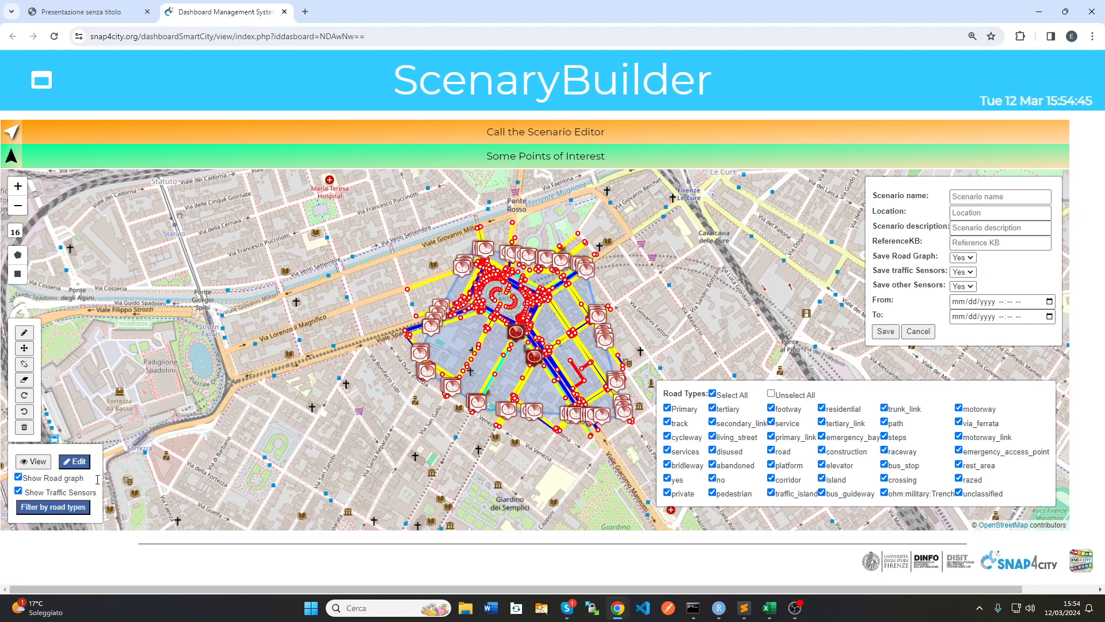
scroll(541, 305, "up", 1)
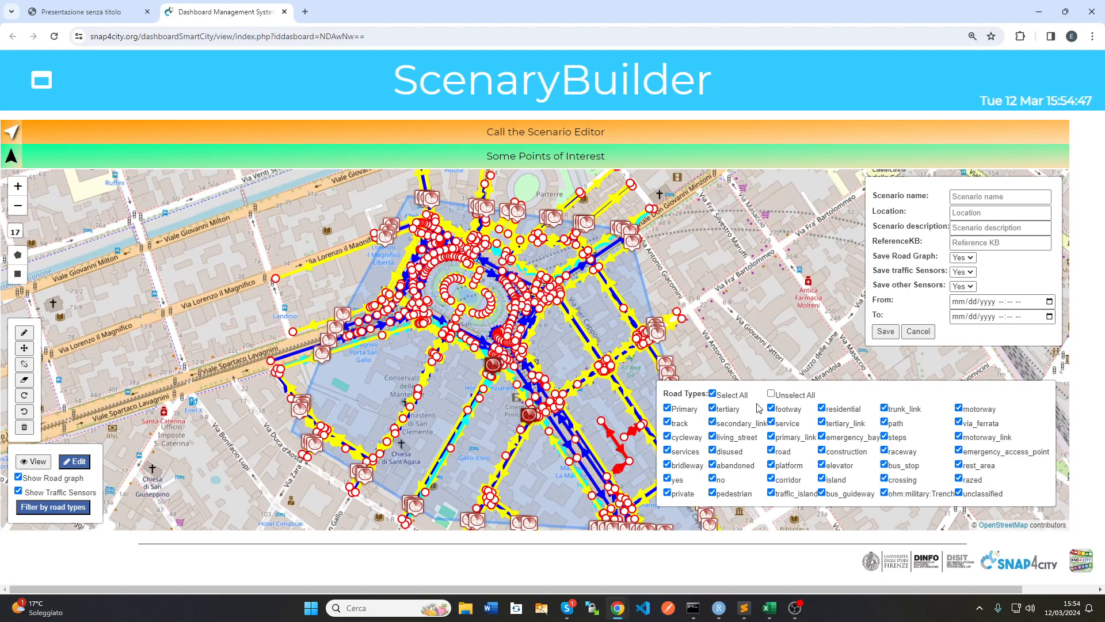
left_click(772, 409)
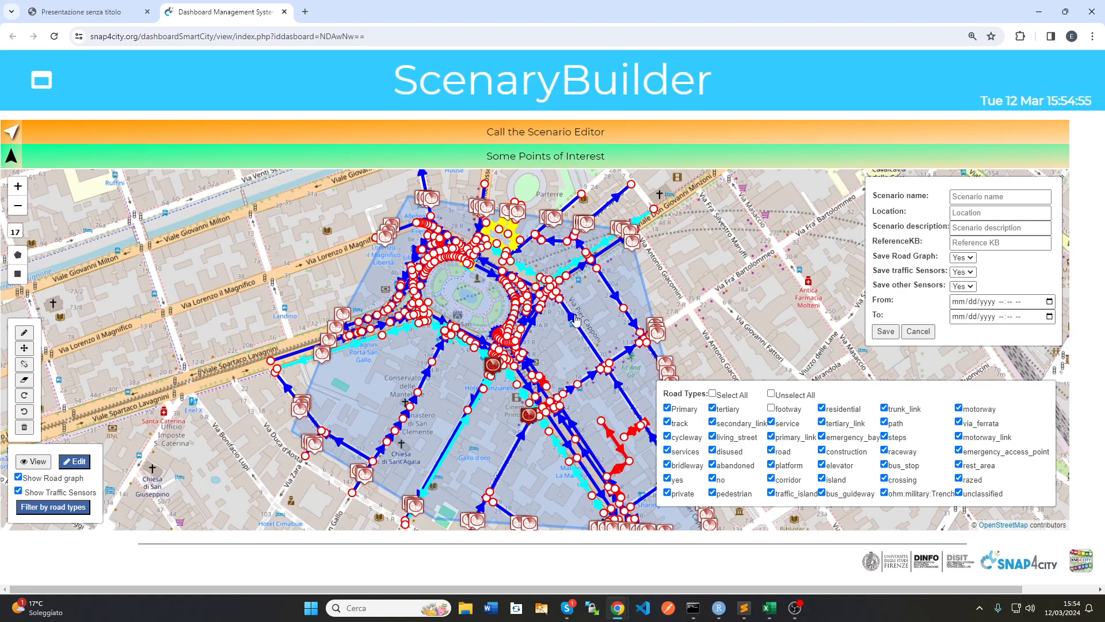
Erase the short red side-road segments branching off Via Pier Capponi near number 75
left_click_drag(608, 387, 502, 293)
scroll(505, 316, "up", 1)
left_click_drag(565, 313, 475, 314)
scroll(465, 326, "up", 2)
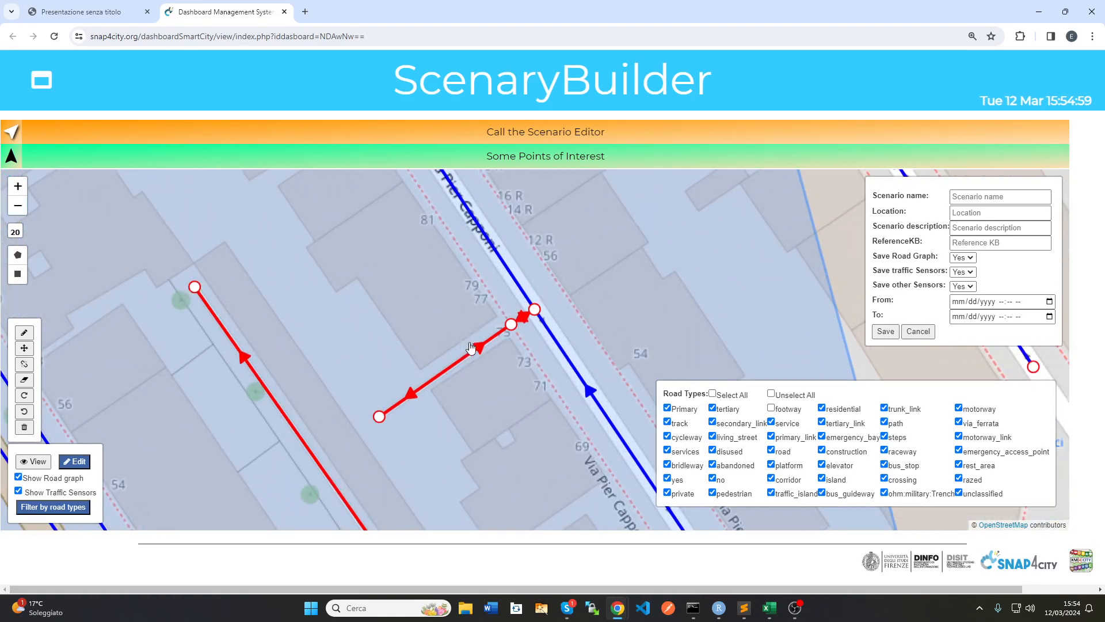
left_click(25, 381)
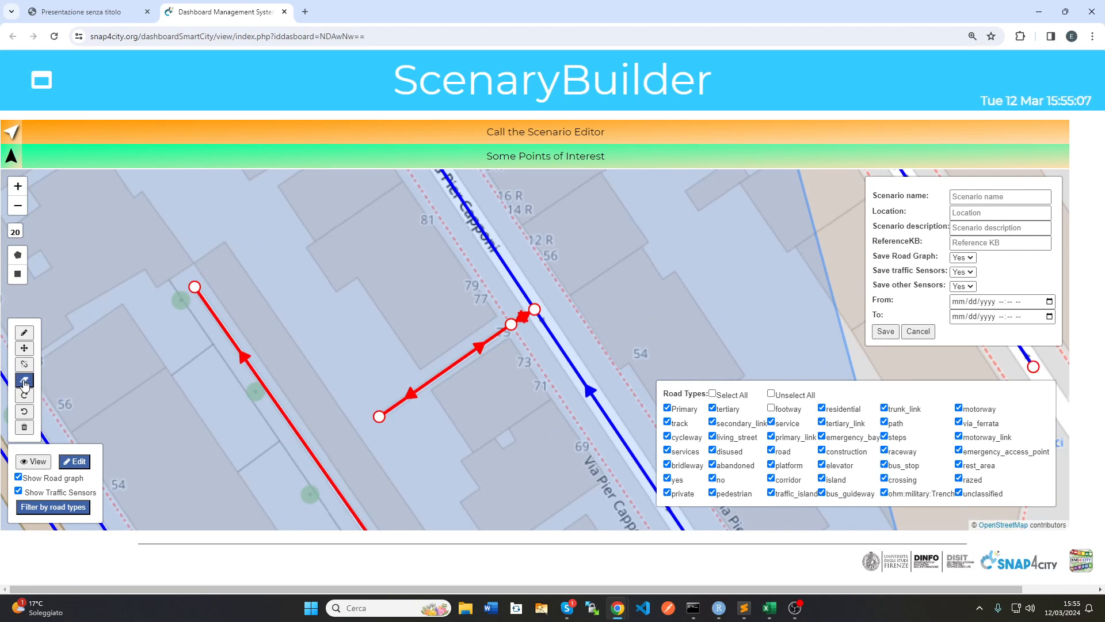
left_click(448, 374)
left_click(448, 374)
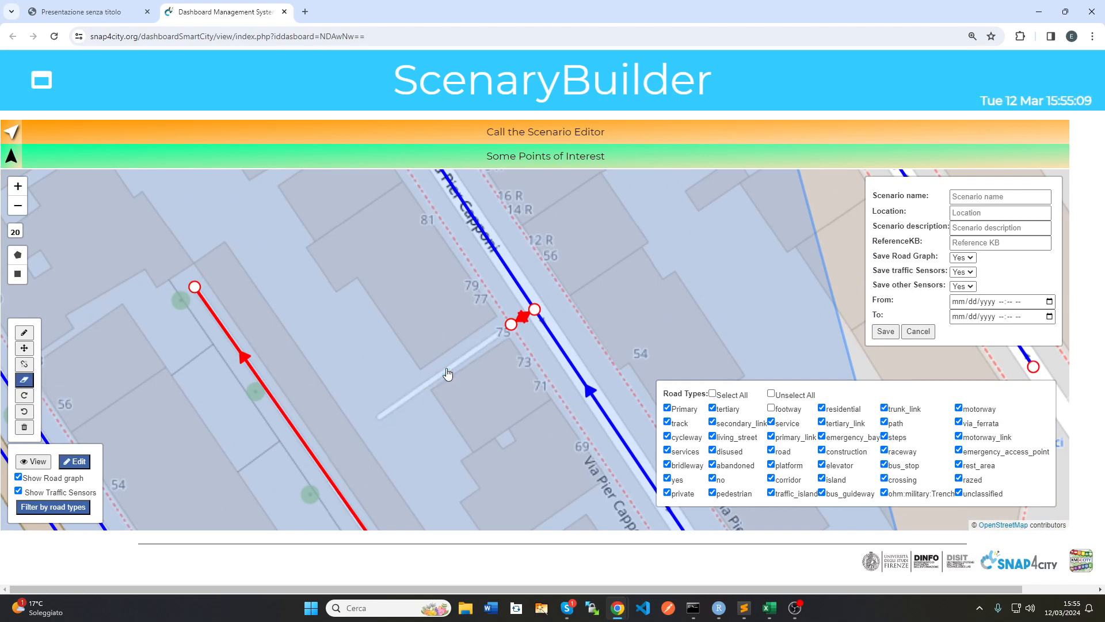
left_click(523, 321)
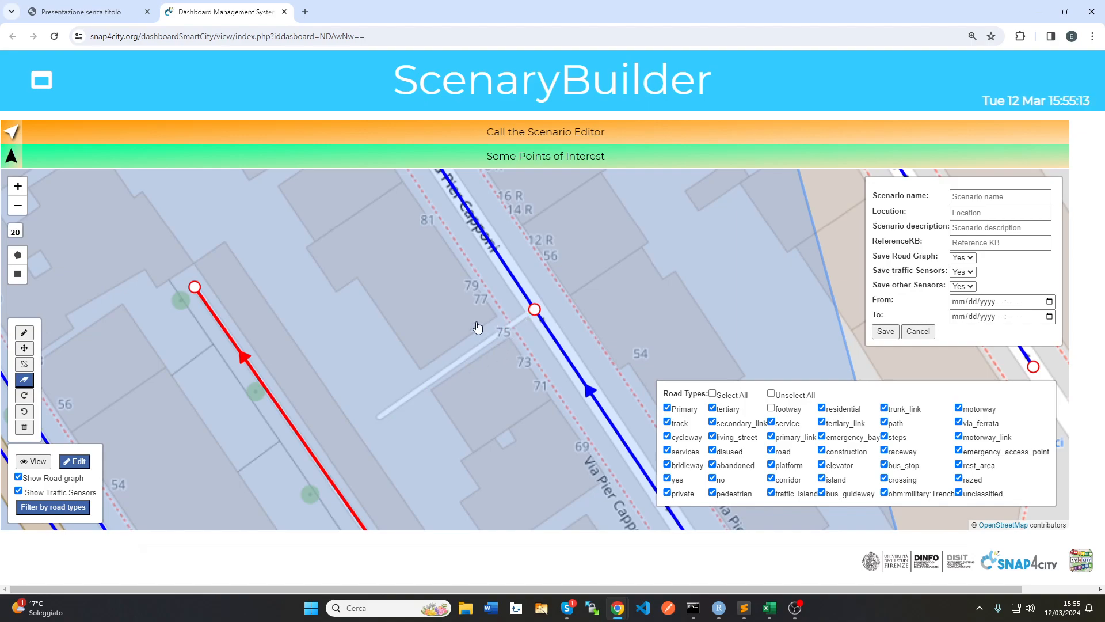
Show the points of interest on the map and close the road type filter
scroll(478, 328, "down", 3)
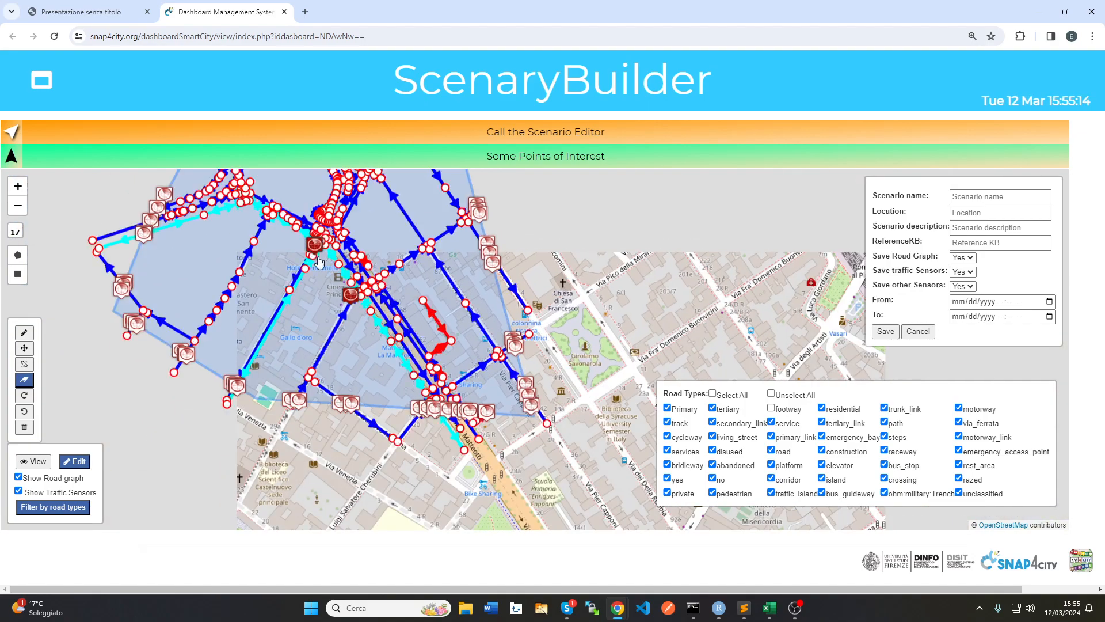
left_click_drag(320, 262, 385, 365)
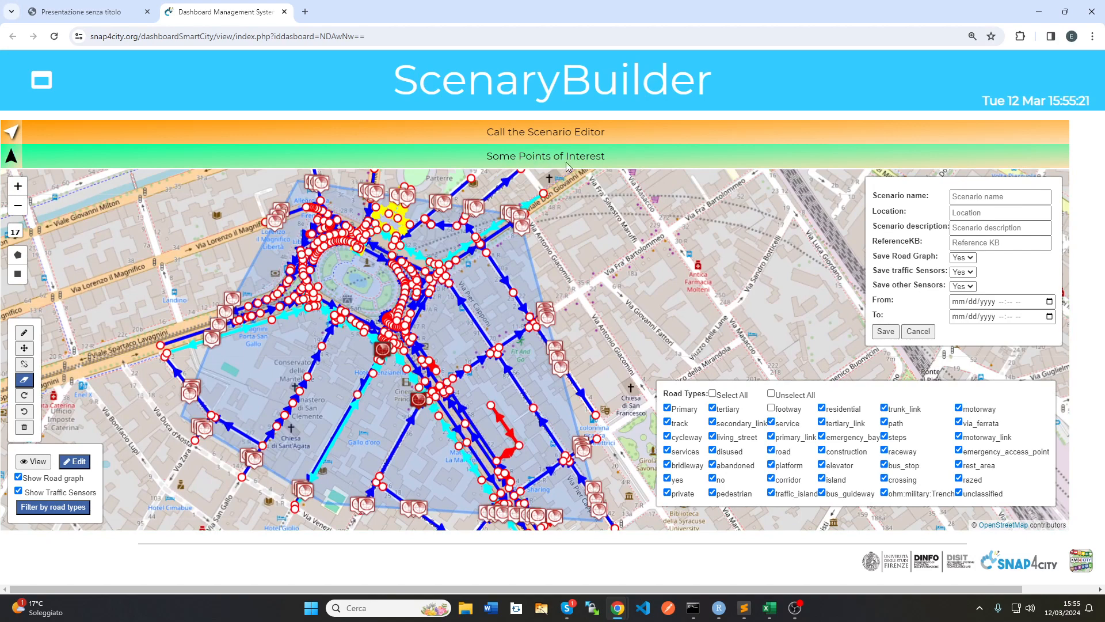
left_click(18, 159)
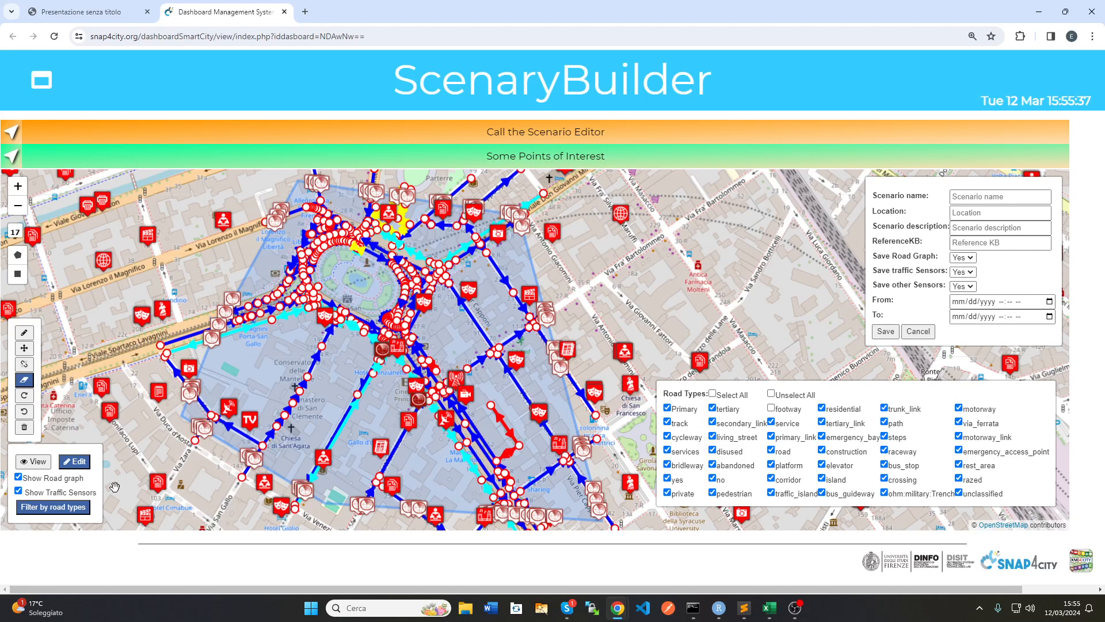
left_click(73, 508)
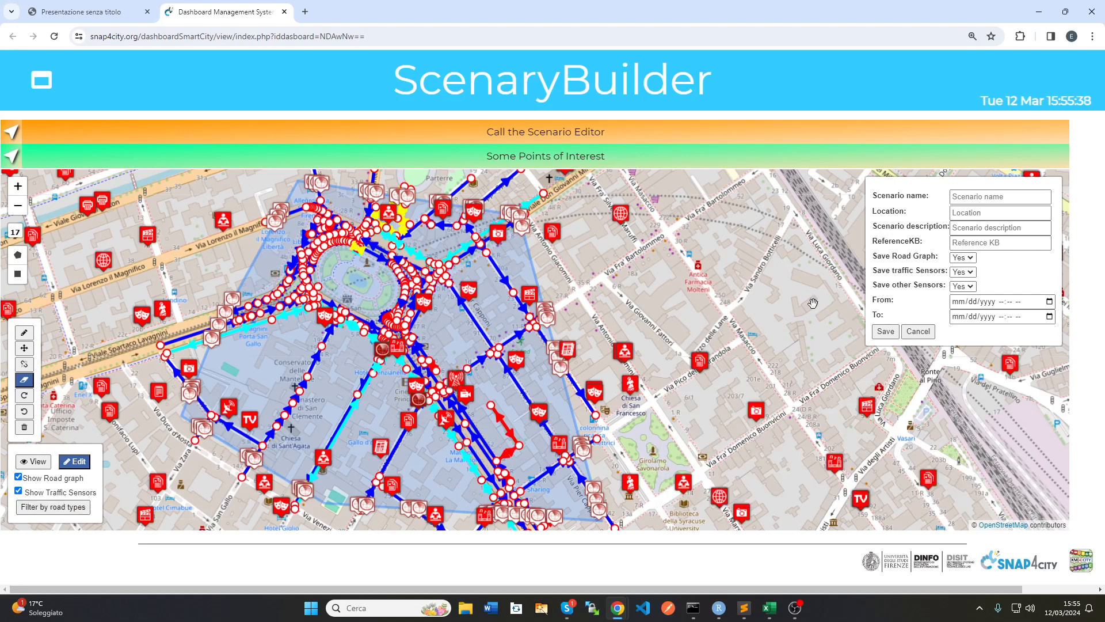
Enter thisScenario as the scenario name and Florence as the location
left_click(1007, 198)
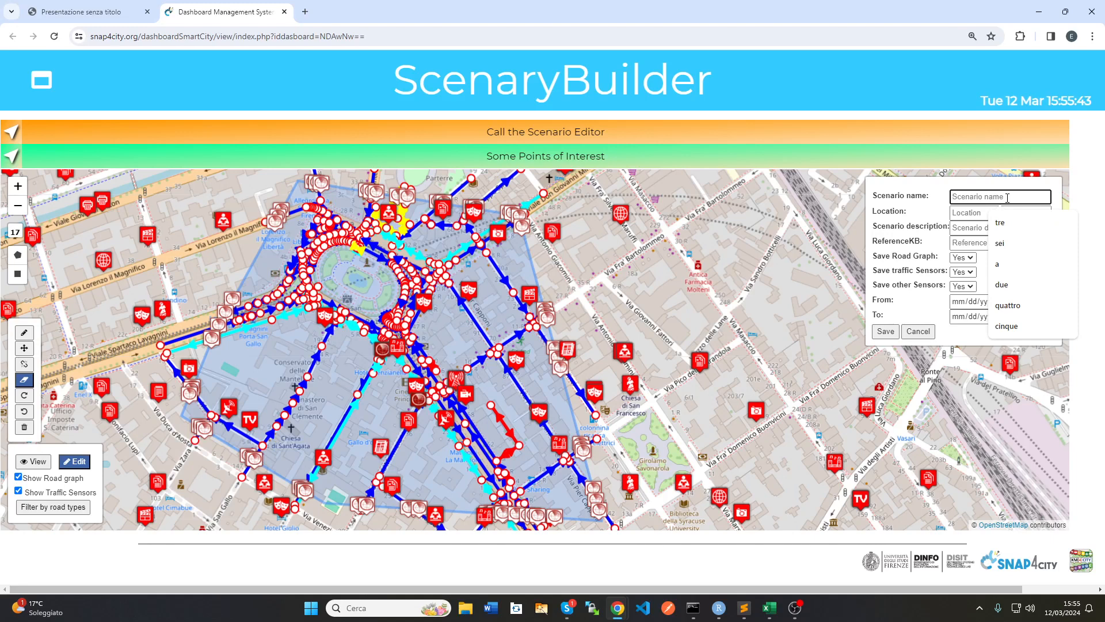
type("thi")
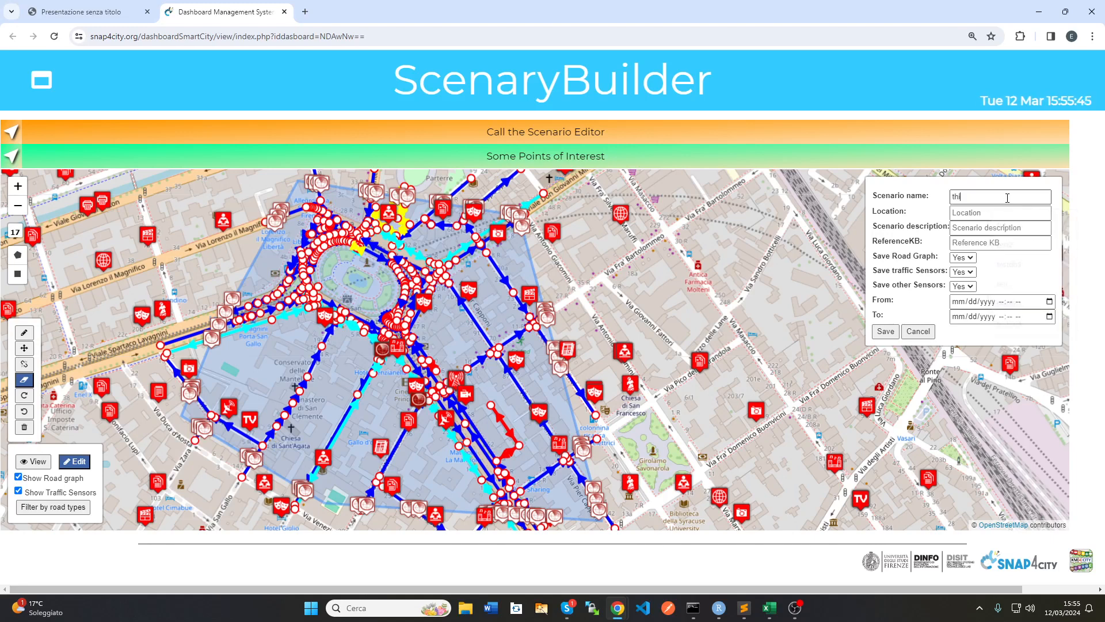
type("sScenario")
key("Tab")
type("Florenc")
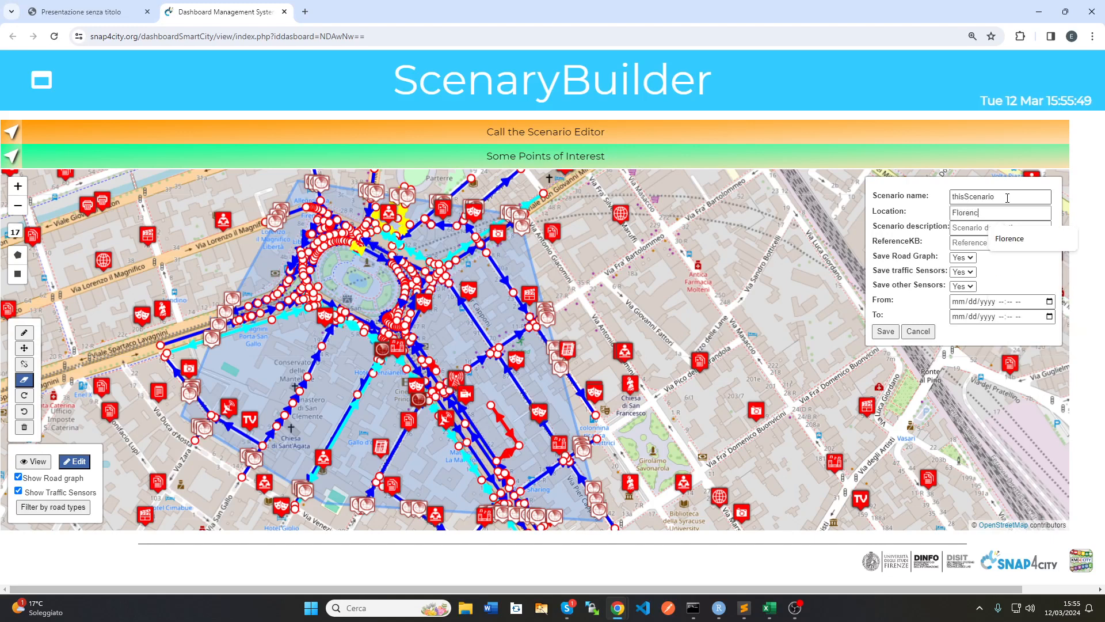
type("e")
key("Tab")
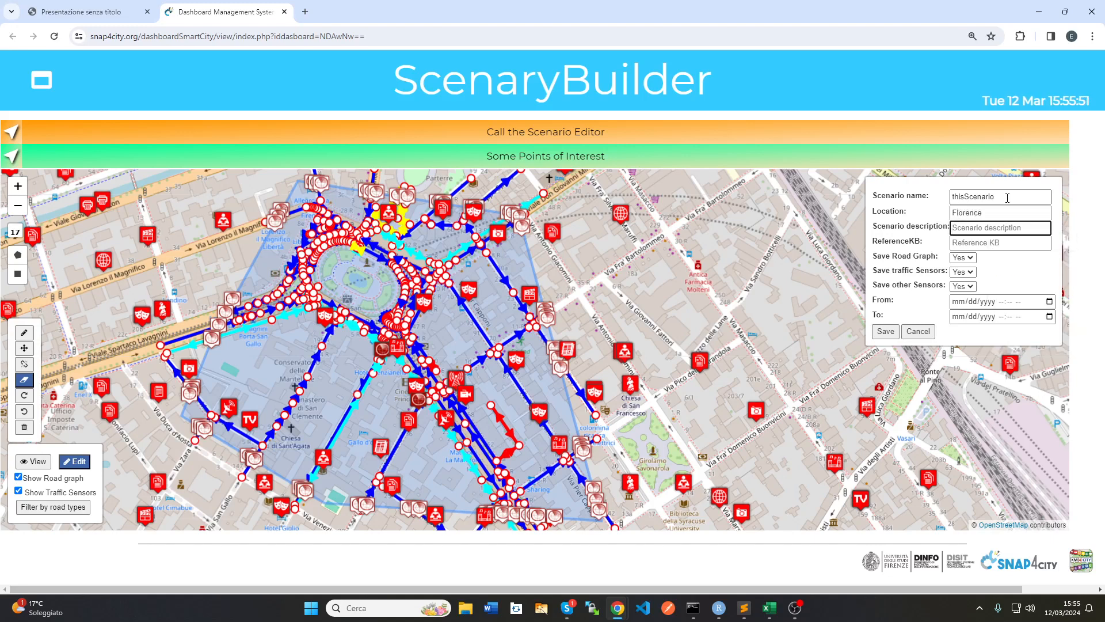
Set the scenario description to "scenario overview" and the ReferenceKB to testKB
type("descri")
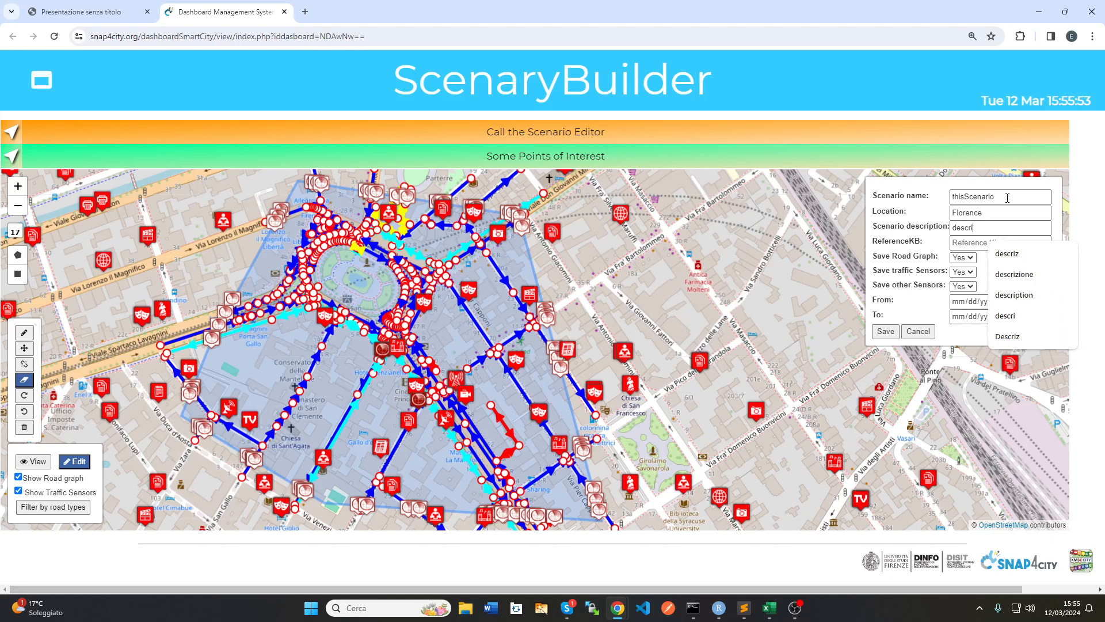
key("ctrl+a")
type("scen")
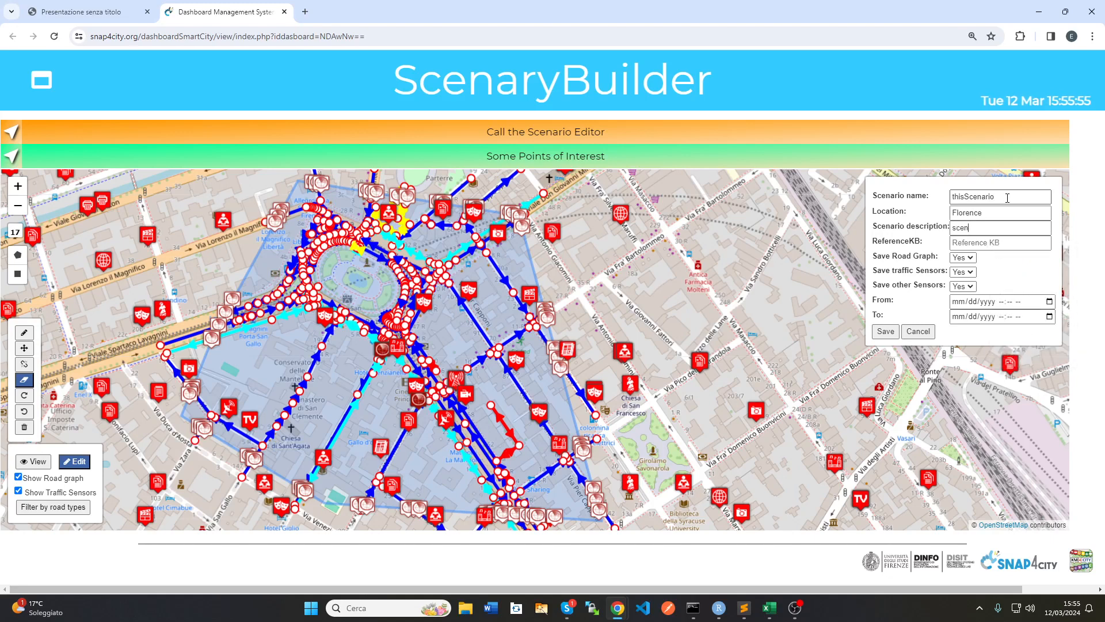
type("ario overview")
key("Tab")
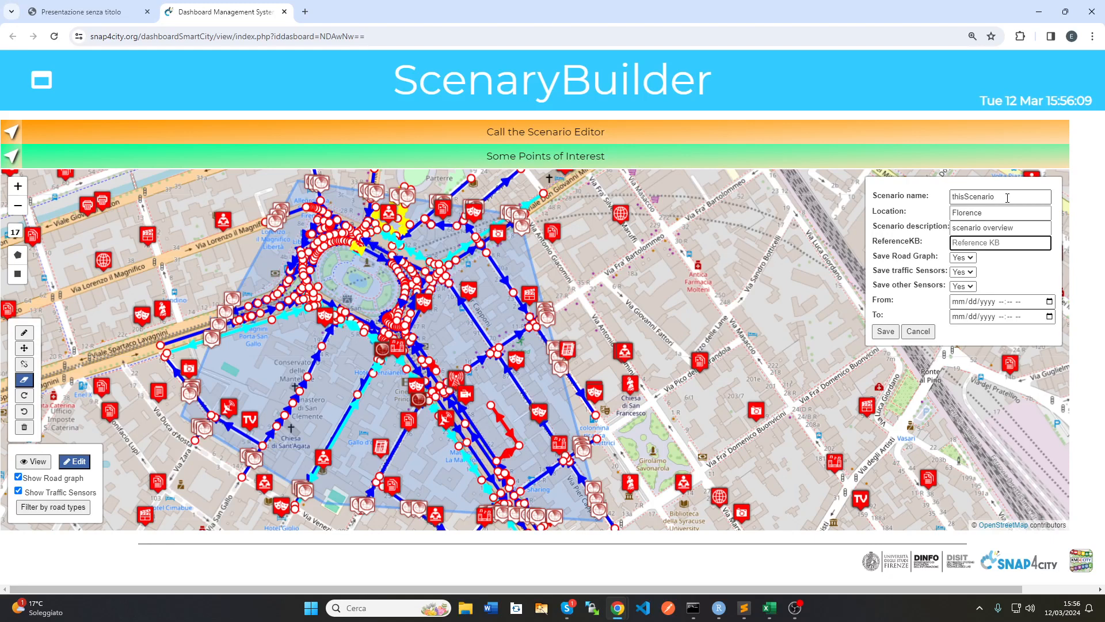
type("te")
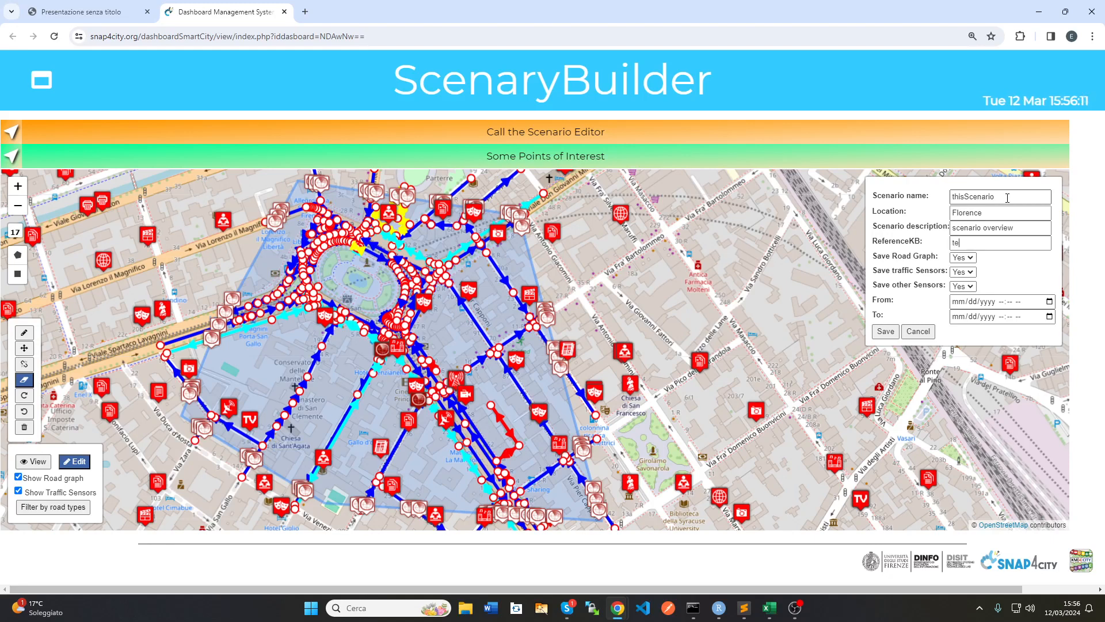
type("stKB")
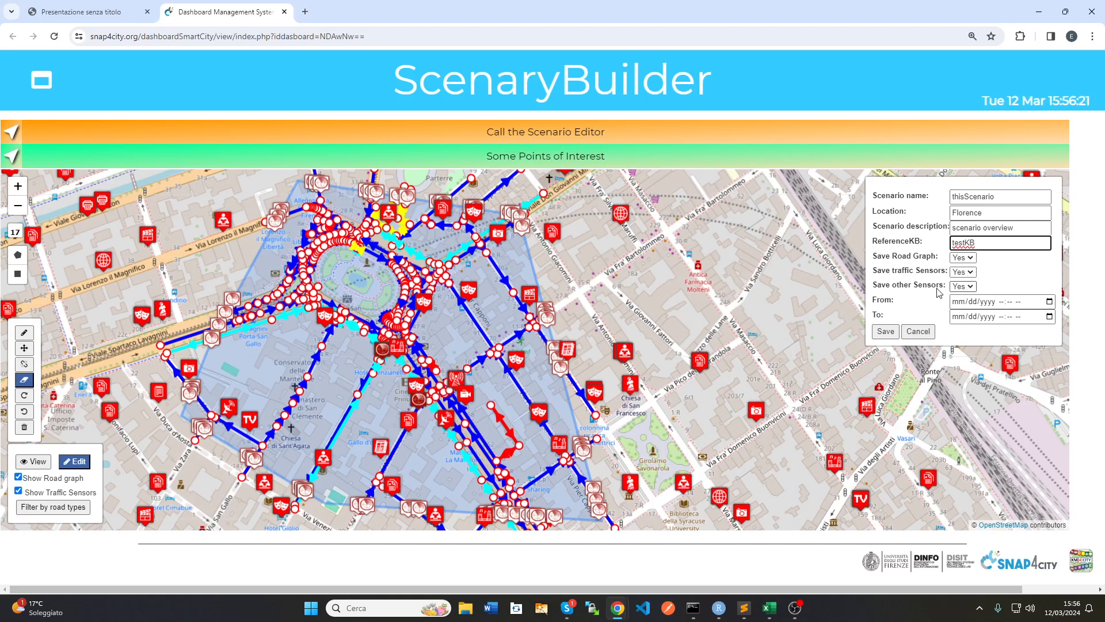
Set the period from 03/12/2024 04:56 PM to 03/13/2024 03:56 PM and save the scenario
left_click(1051, 302)
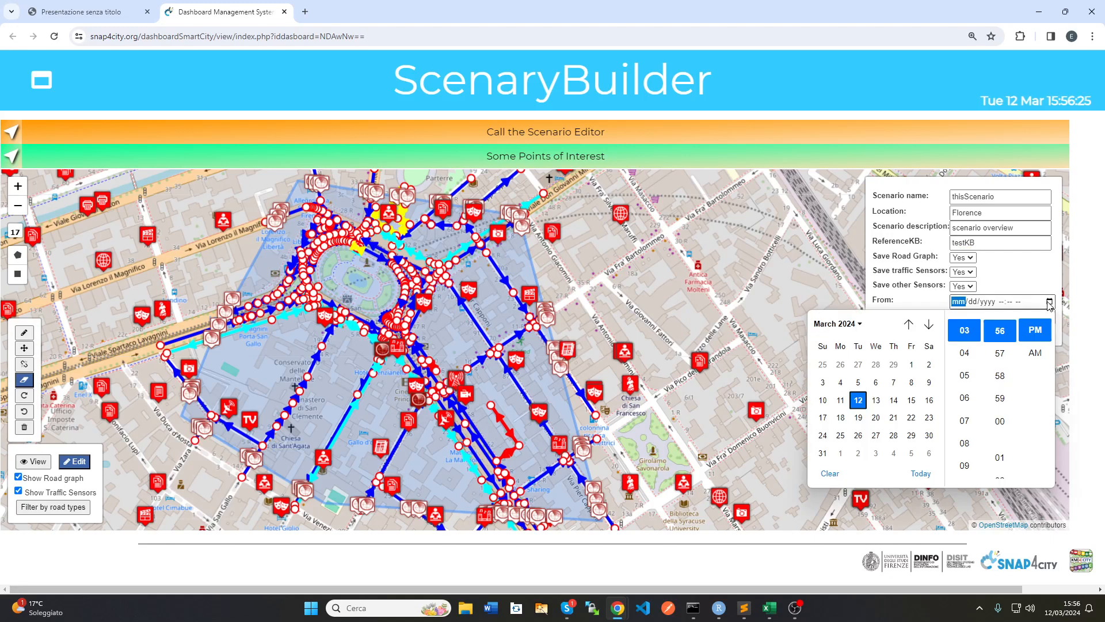
scroll(967, 330, "down", 1)
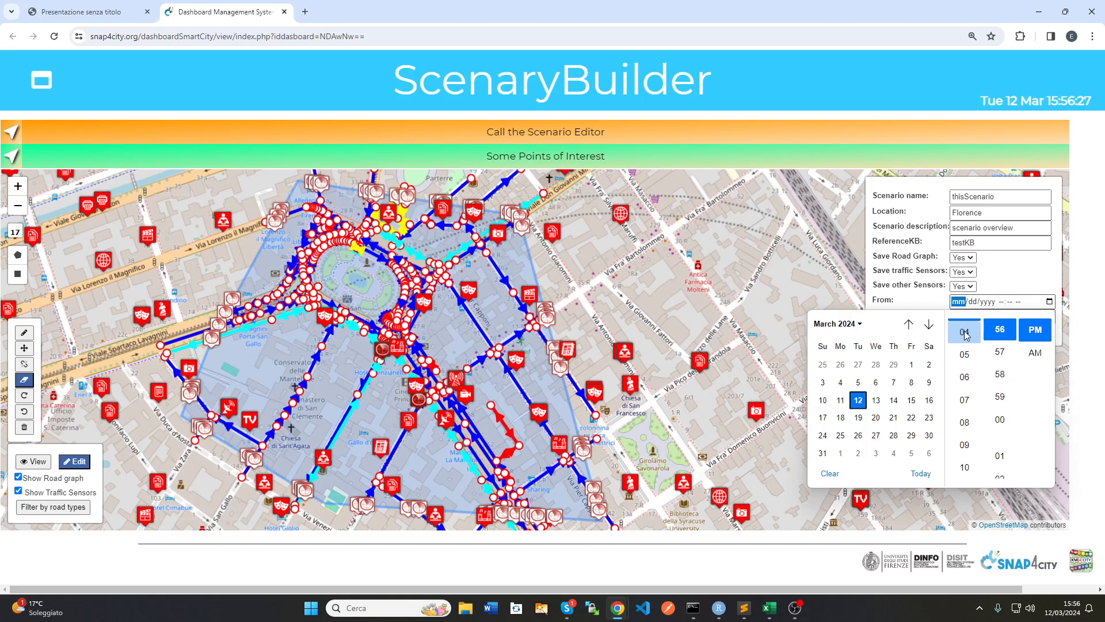
left_click(966, 334)
left_click(928, 288)
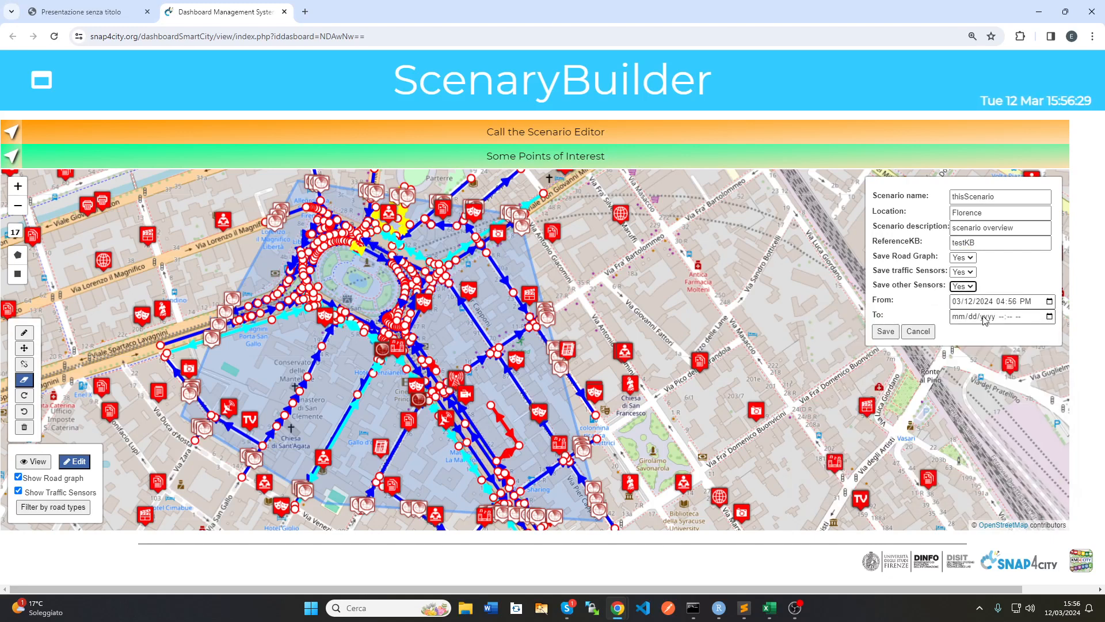
left_click(1050, 317)
left_click(878, 415)
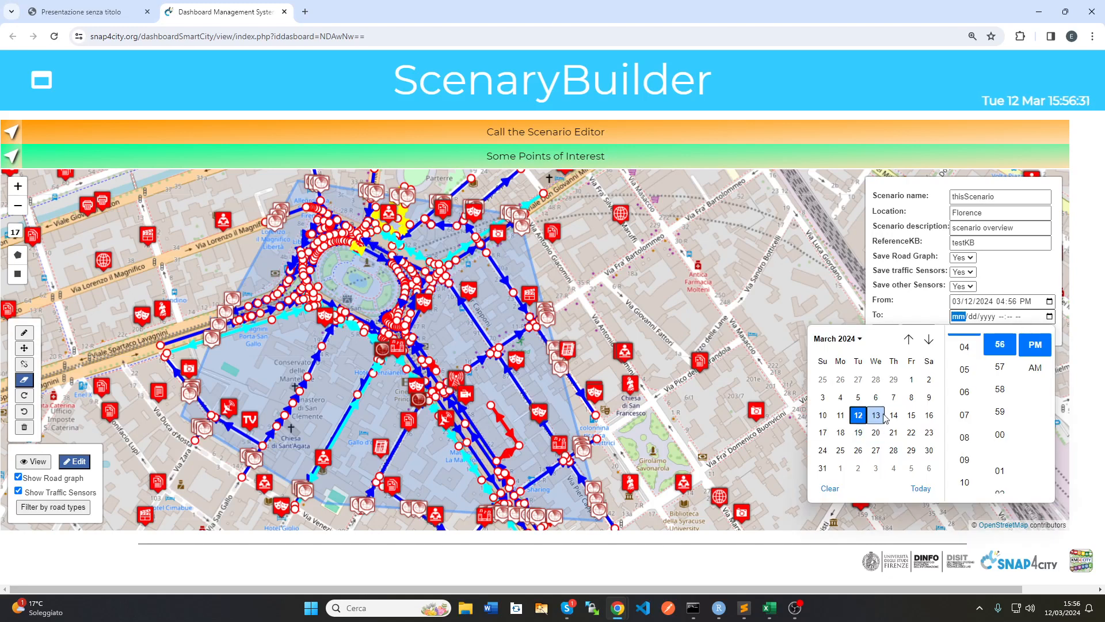
left_click(908, 303)
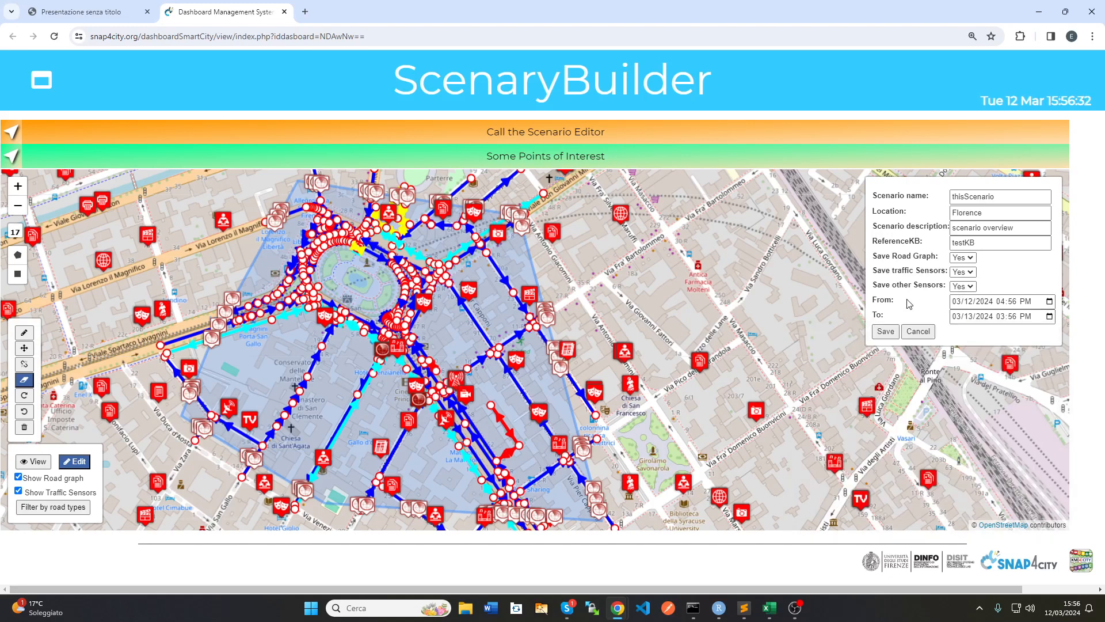
left_click(883, 332)
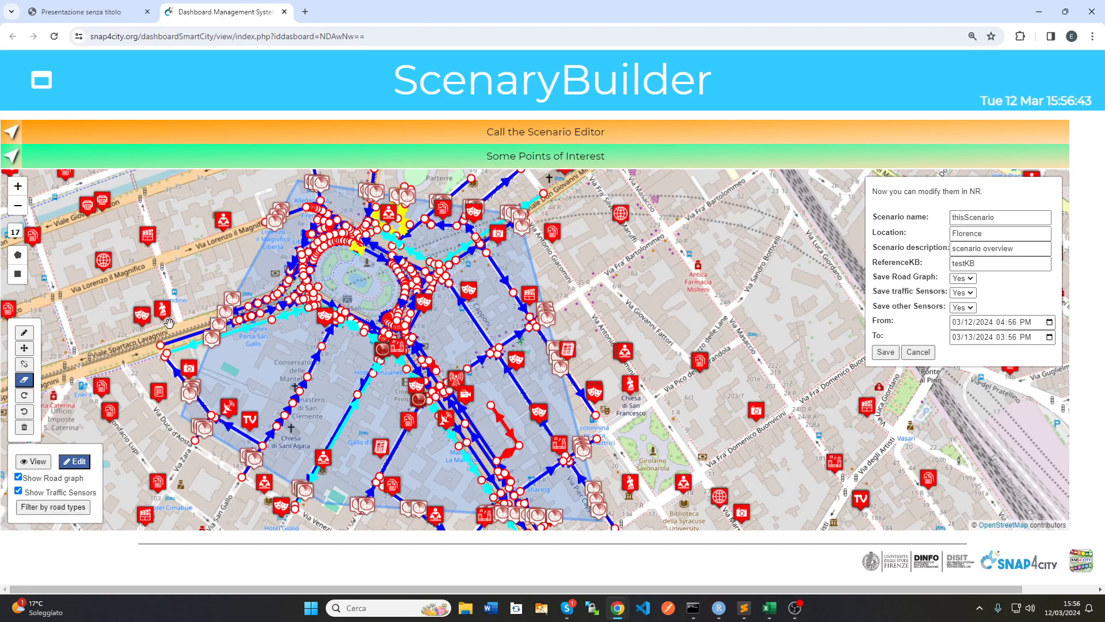
Cancel the current editing session to clear the form and map, and return to View mode
scroll(345, 317, "down", 1)
left_click(923, 359)
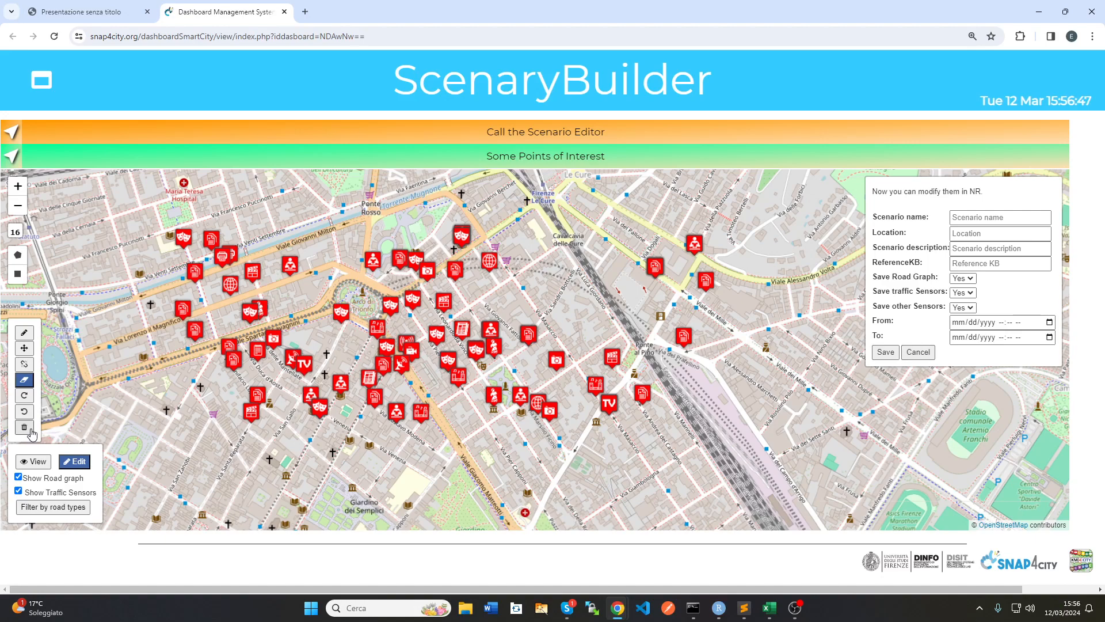
left_click(33, 463)
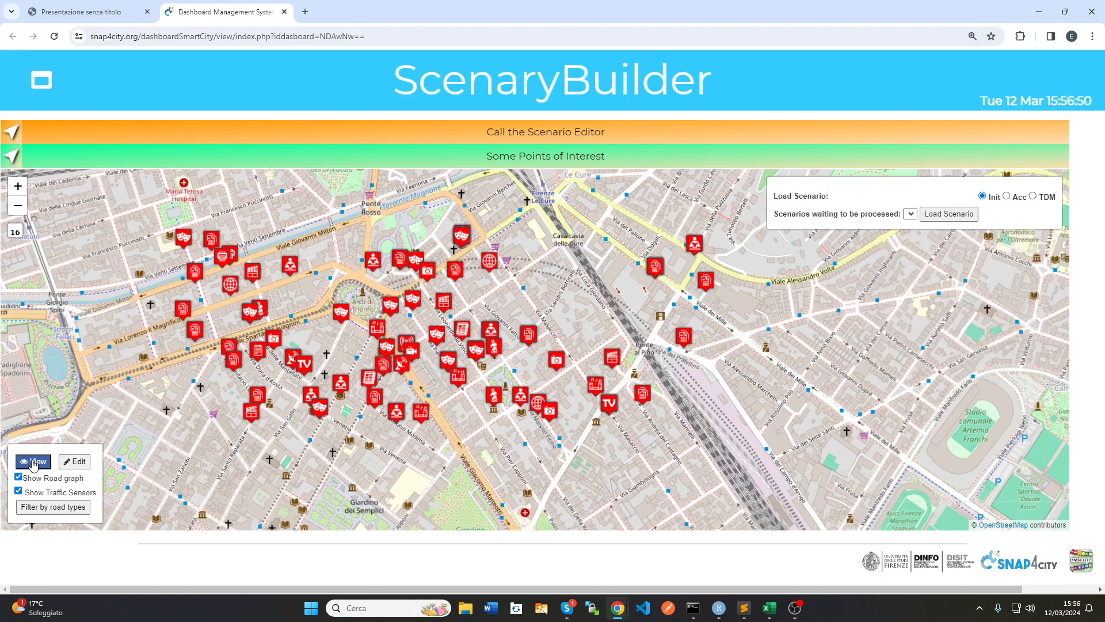
Hide the points of interest layer and load thisScenario from the Init scenarios waiting to be processed
left_click(16, 164)
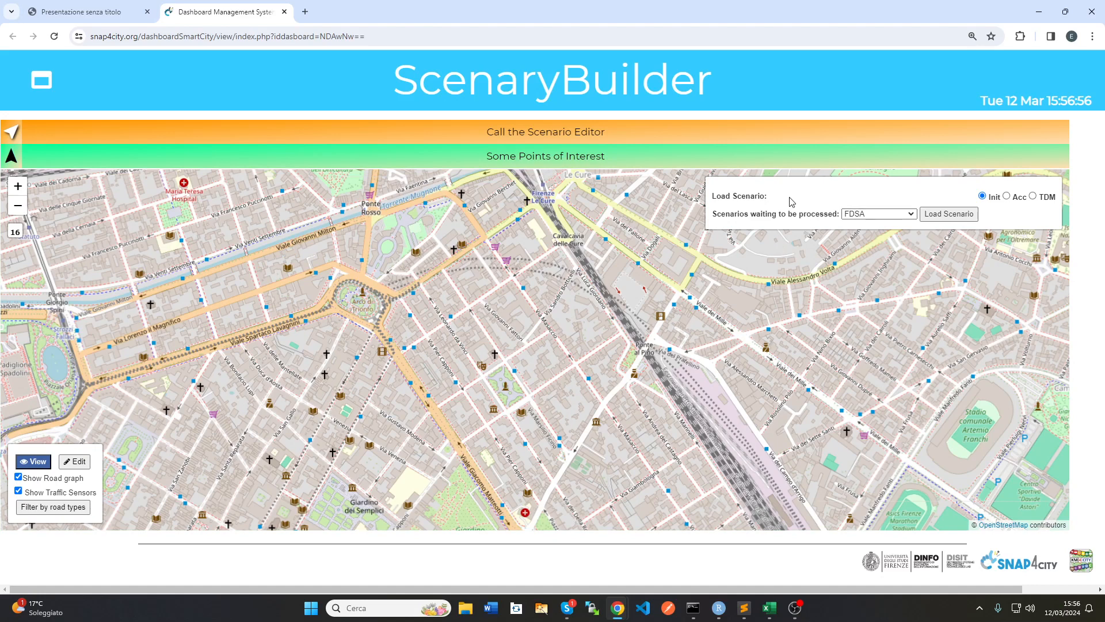
left_click(880, 216)
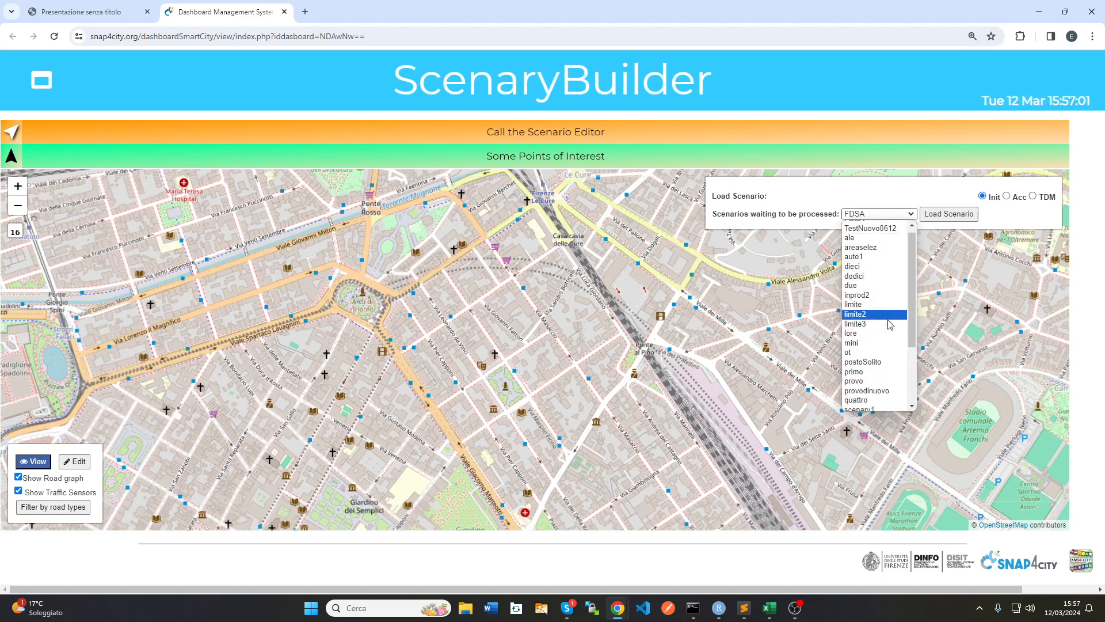
scroll(886, 317, "down", 3)
left_click(884, 376)
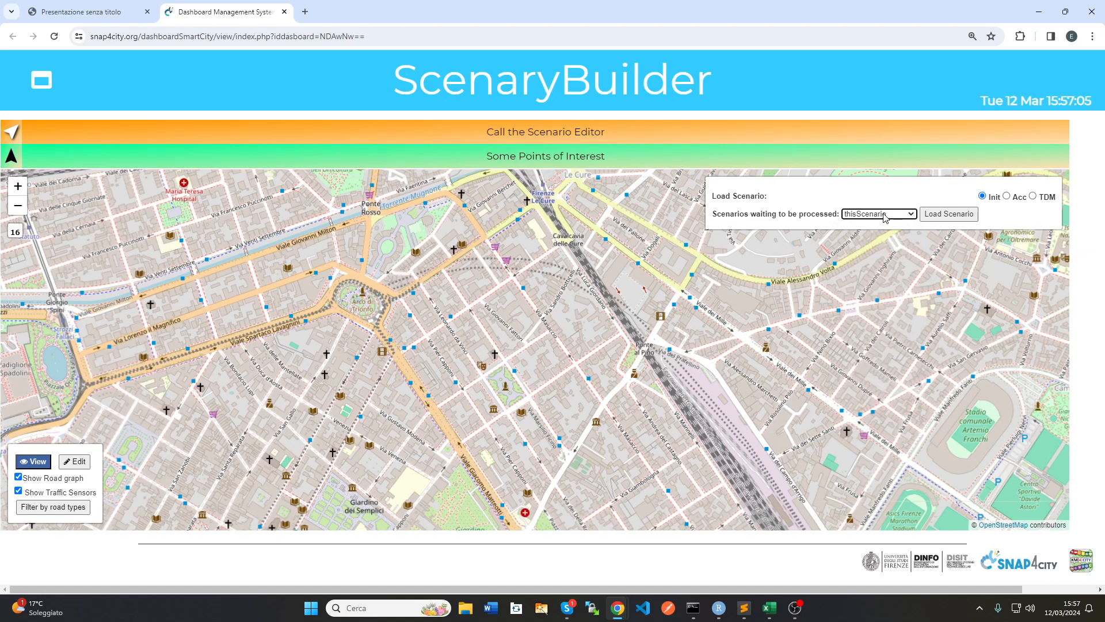
left_click(949, 214)
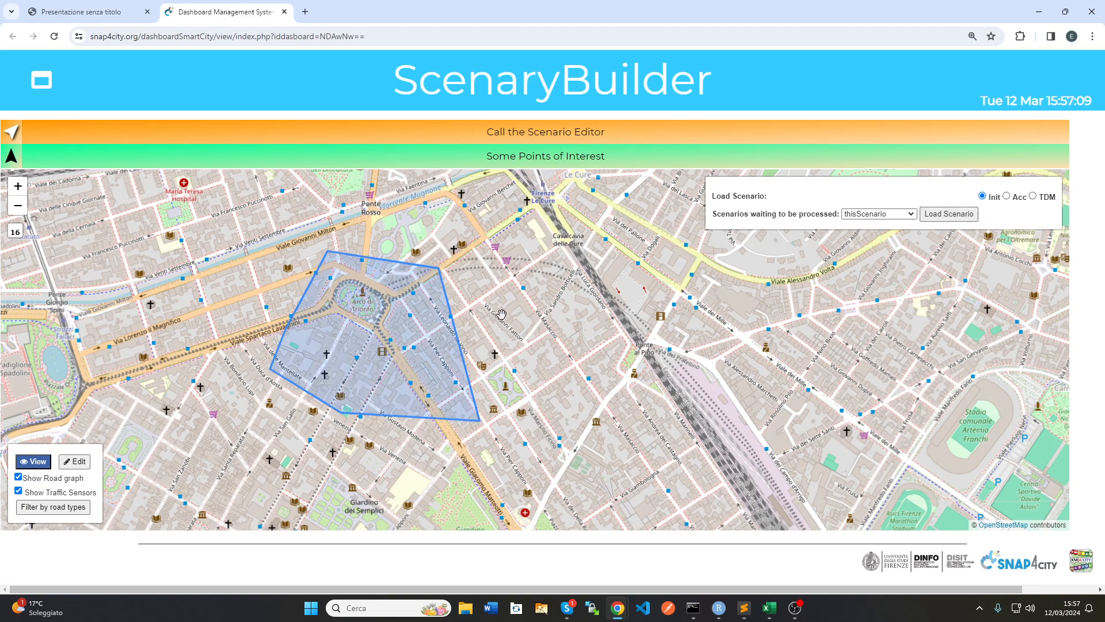
left_click_drag(498, 314, 718, 321)
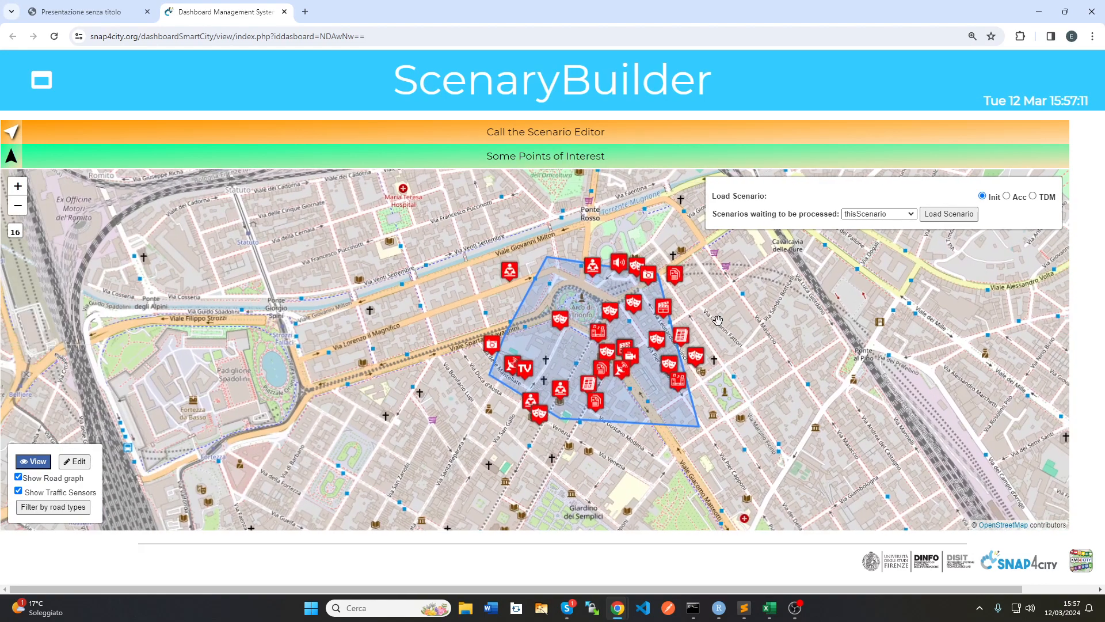
scroll(588, 332, "up", 1)
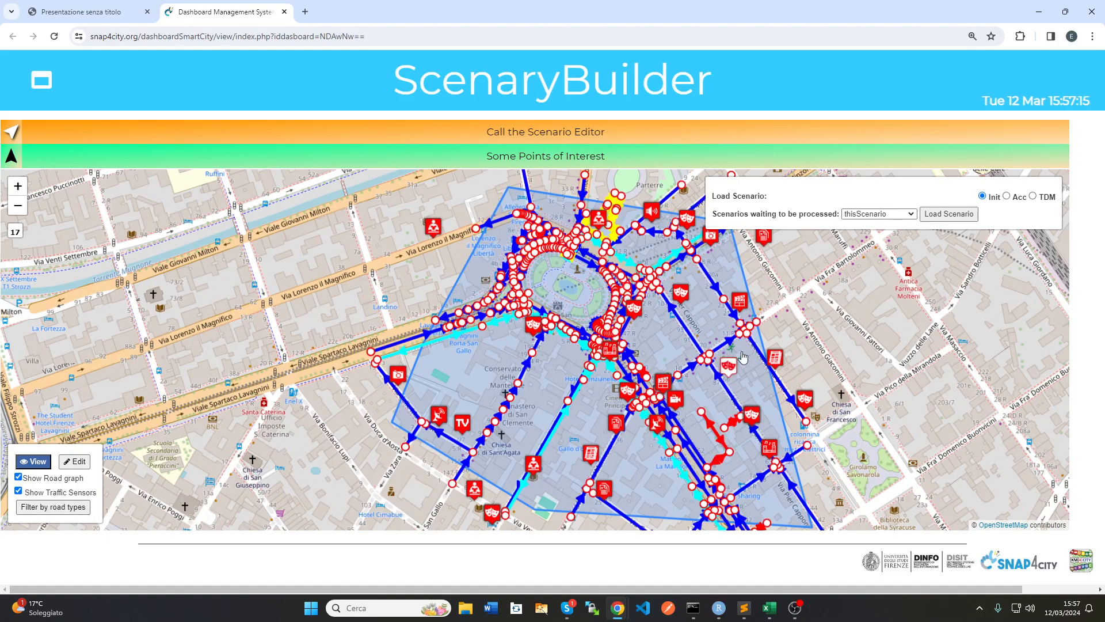
left_click_drag(760, 319, 639, 344)
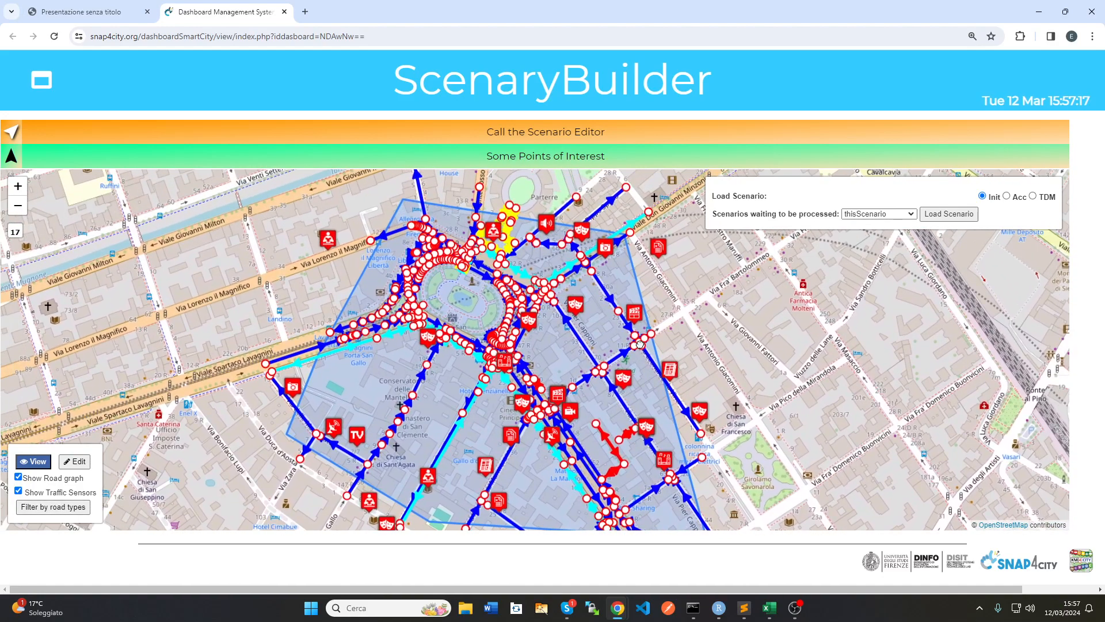
scroll(530, 350, "down", 1)
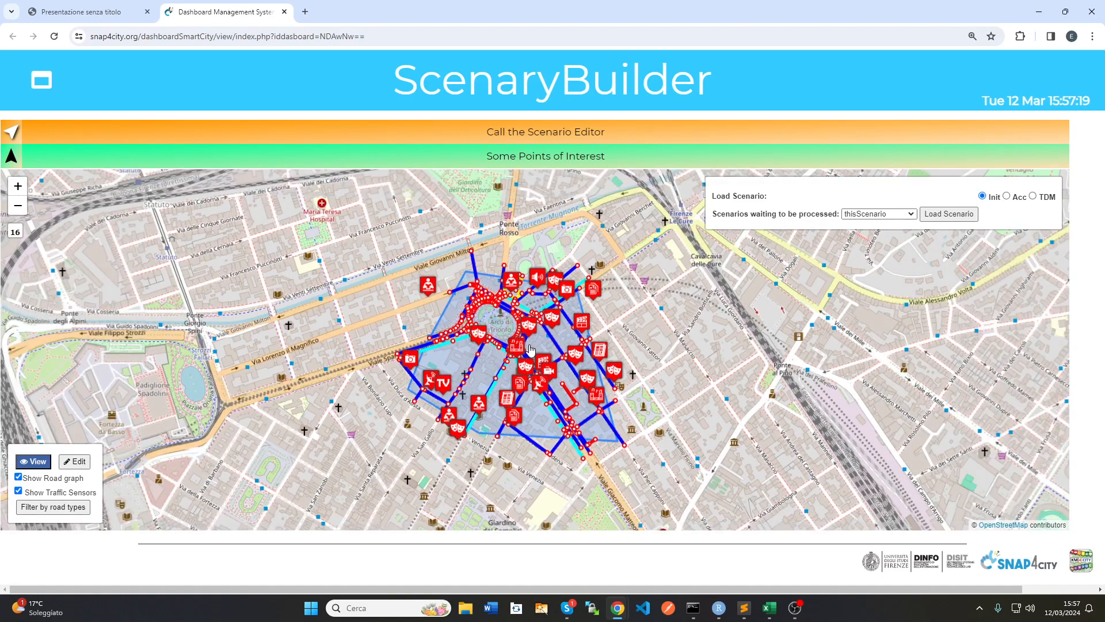